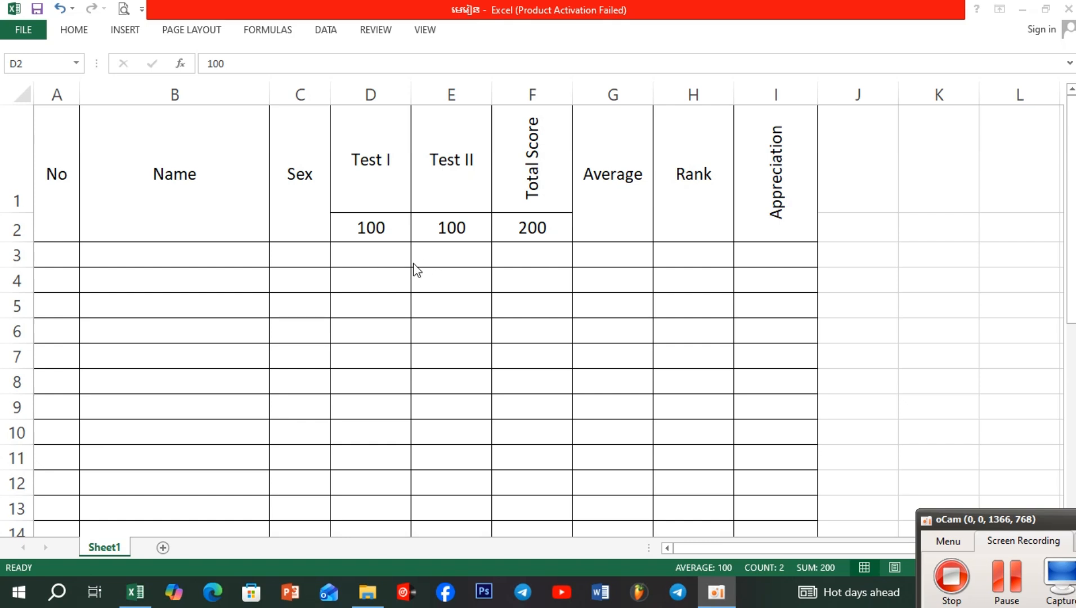
{"action": "left_click", "coordinate": [367, 233]}
{"action": "left_click", "coordinate": [425, 234]}
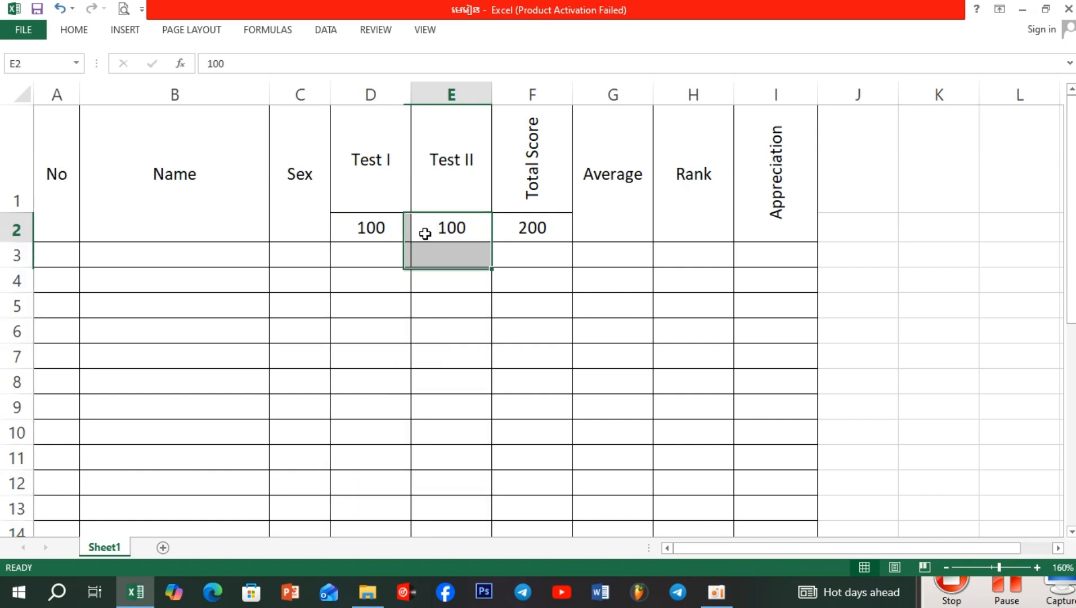
{"action": "left_click", "coordinate": [438, 261]}
{"action": "left_click", "coordinate": [360, 231]}
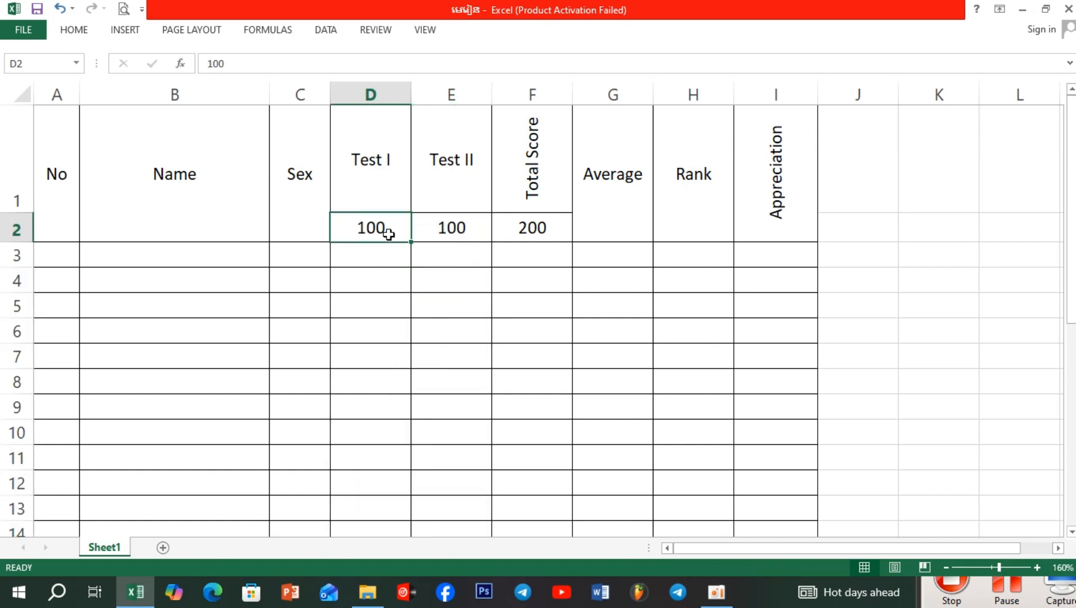
{"action": "left_click", "coordinate": [436, 237]}
{"action": "left_click", "coordinate": [443, 260]}
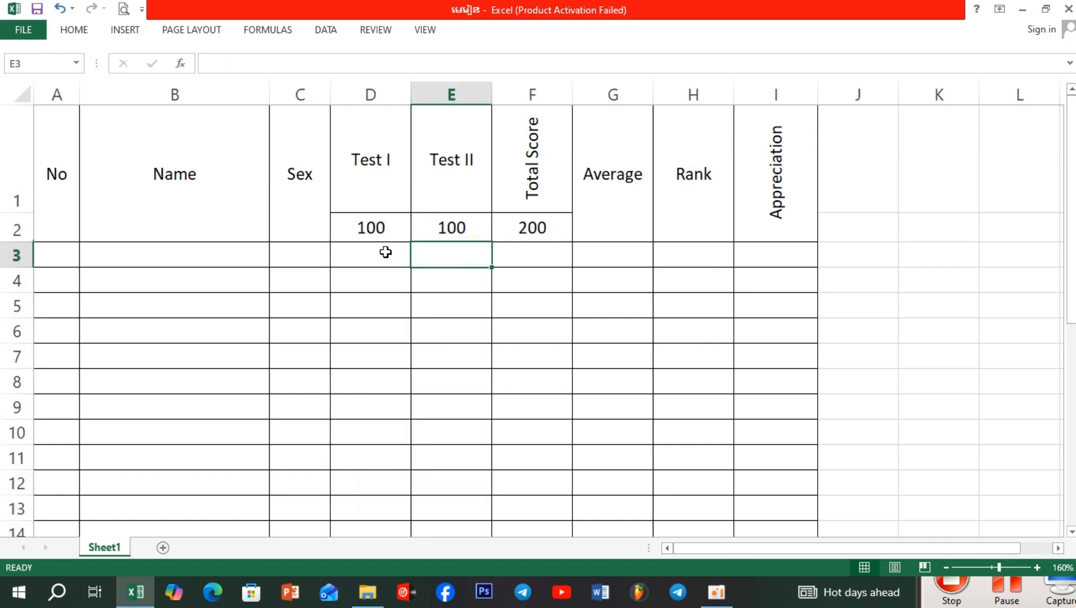
{"action": "left_click", "coordinate": [370, 235]}
{"action": "left_click", "coordinate": [429, 251]}
{"action": "left_click", "coordinate": [378, 275]}
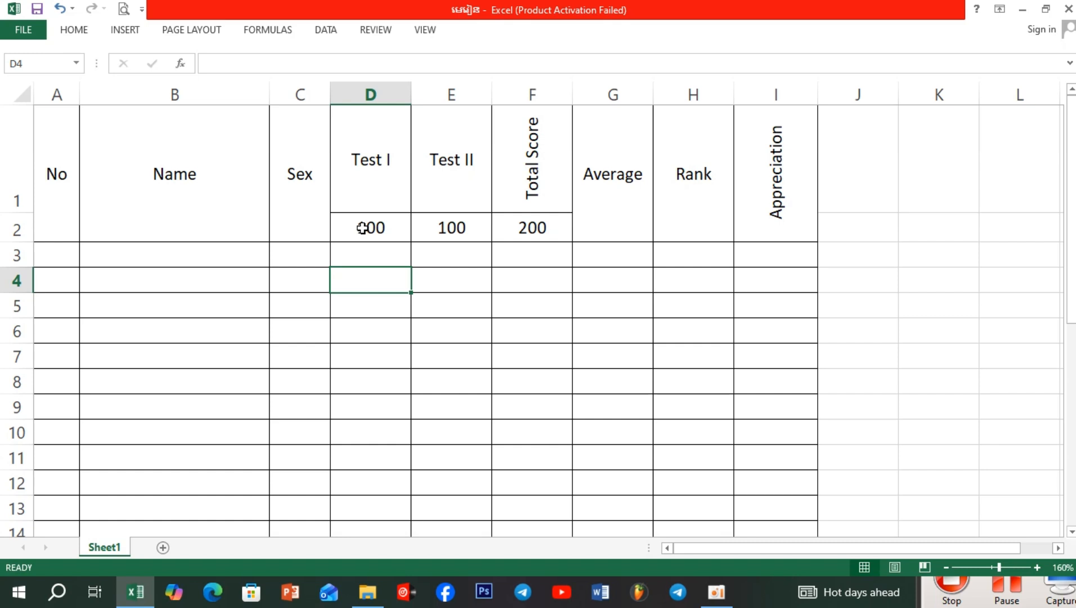
- Open data validation for the Test I and Test II cells from row 2 down, without extending the existing validation settings
{"action": "left_click_drag", "start_coordinate": [361, 228], "coordinate": [450, 507]}
{"action": "scroll", "coordinate": [462, 387], "scroll_direction": "up", "scroll_amount": 6}
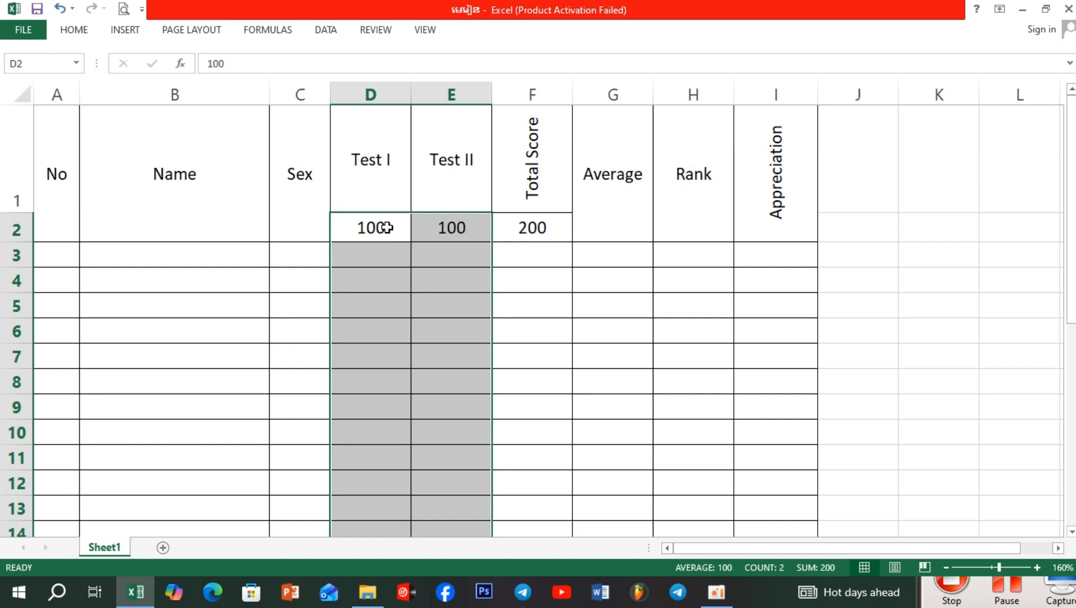
{"action": "left_click", "coordinate": [323, 33]}
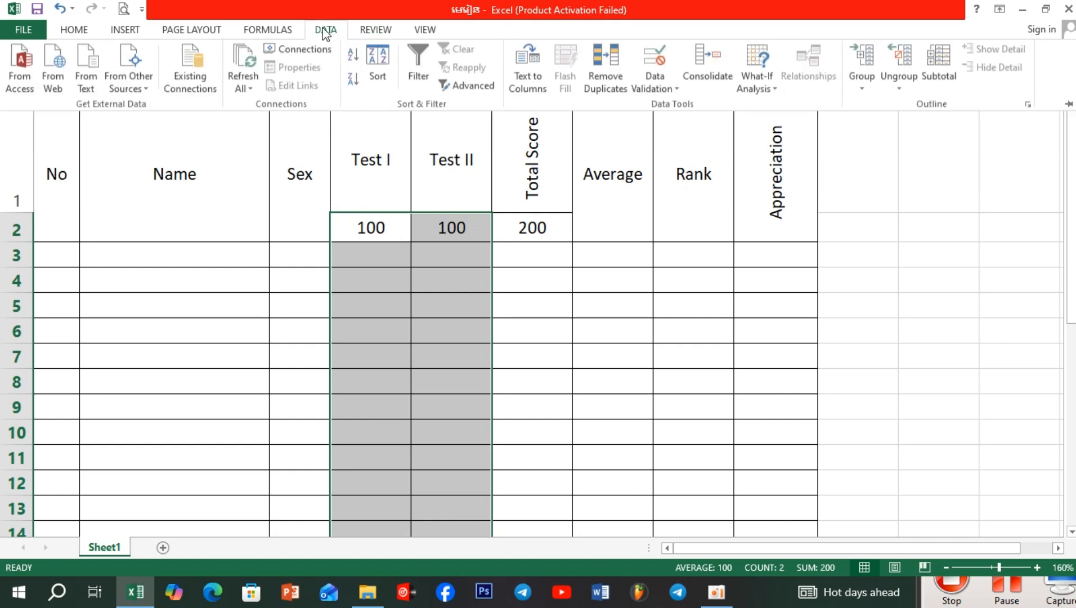
{"action": "left_click", "coordinate": [674, 91]}
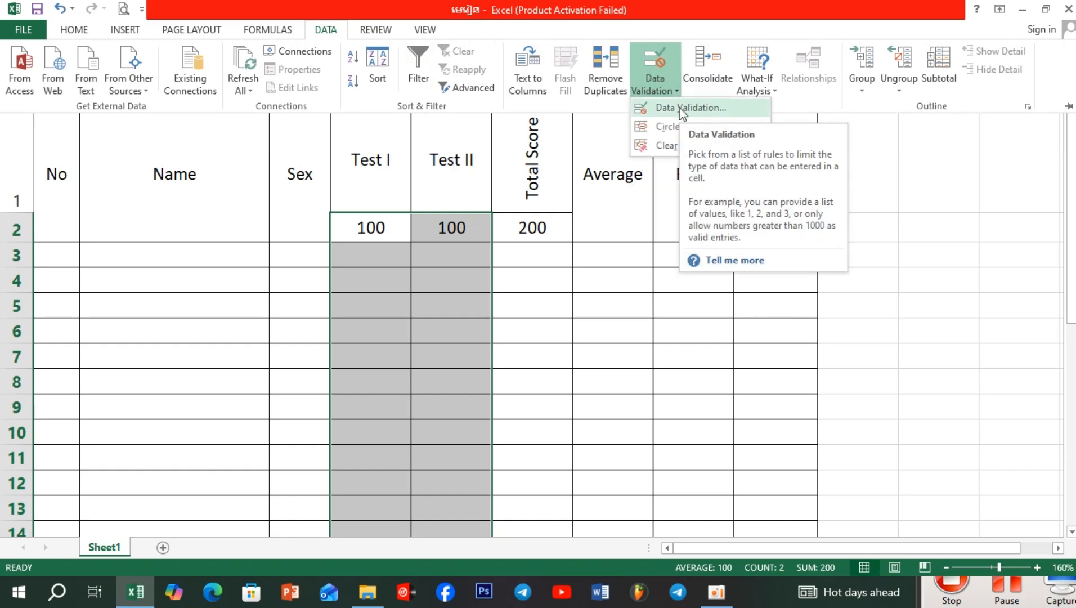
{"action": "left_click", "coordinate": [682, 110]}
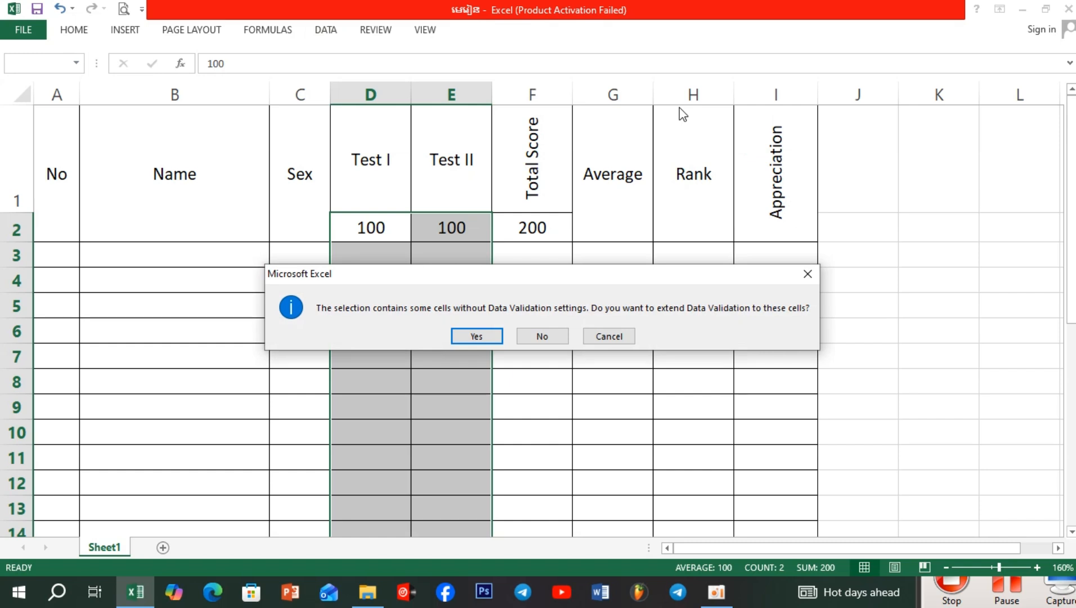
{"action": "left_click", "coordinate": [545, 336]}
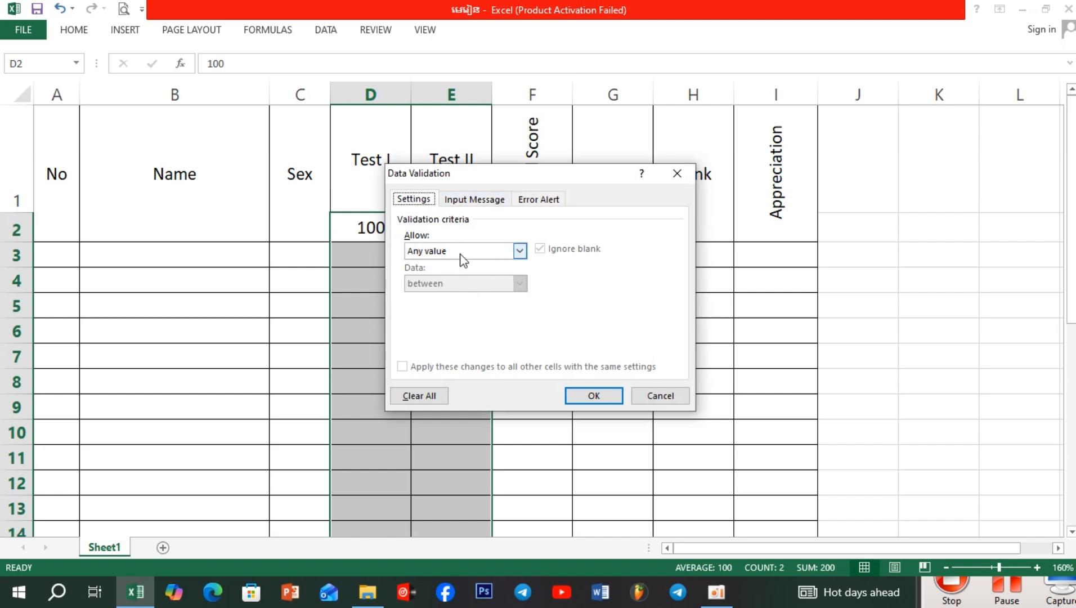
- Restrict the selected test score cells to whole numbers between 0 and 100
{"action": "left_click", "coordinate": [519, 253]}
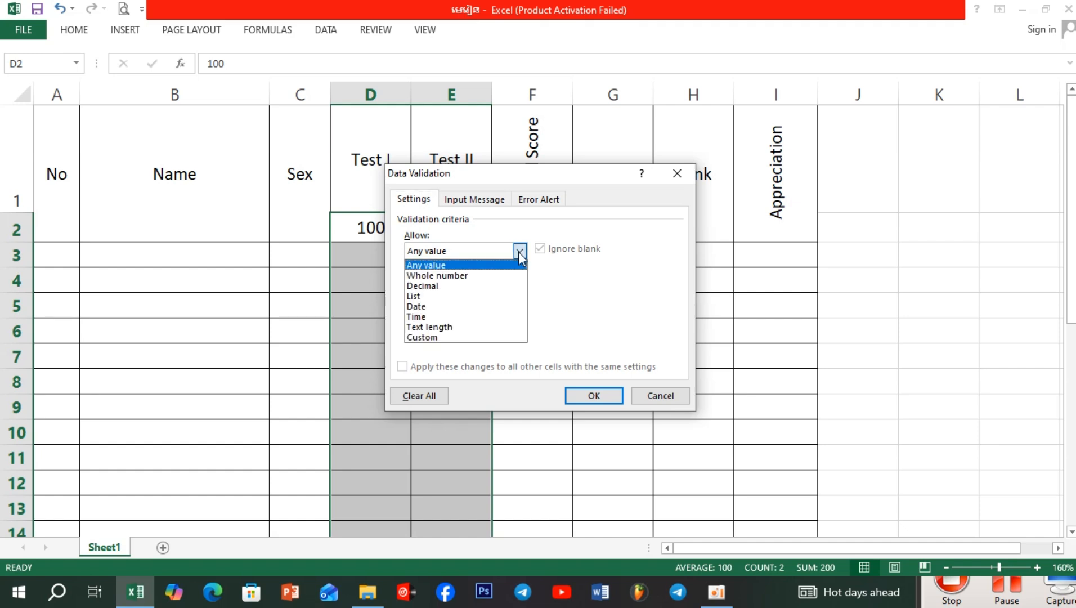
{"action": "left_click", "coordinate": [459, 276]}
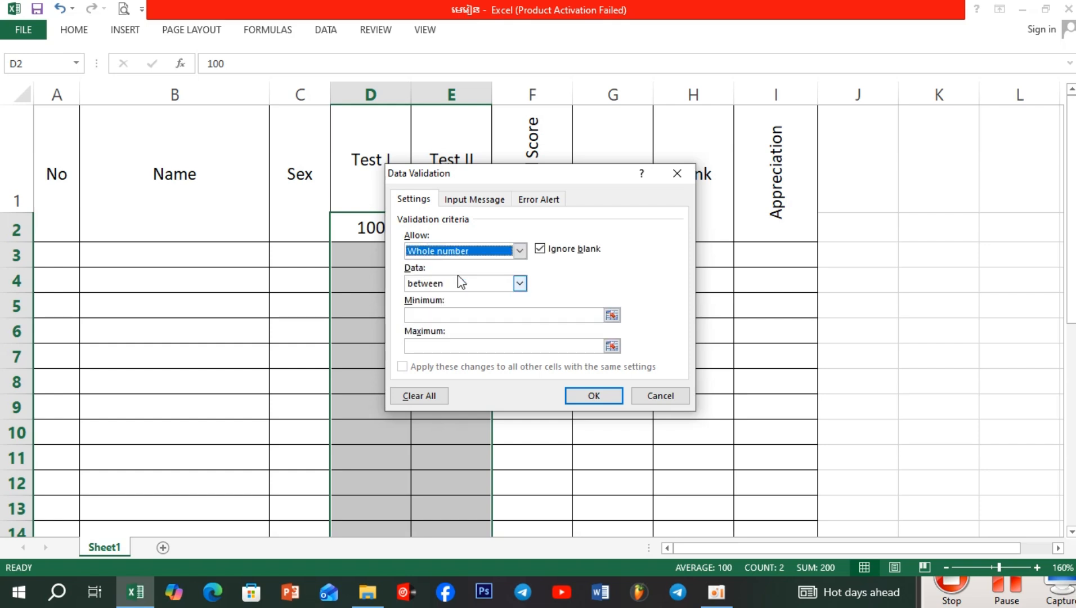
{"action": "left_click", "coordinate": [519, 284]}
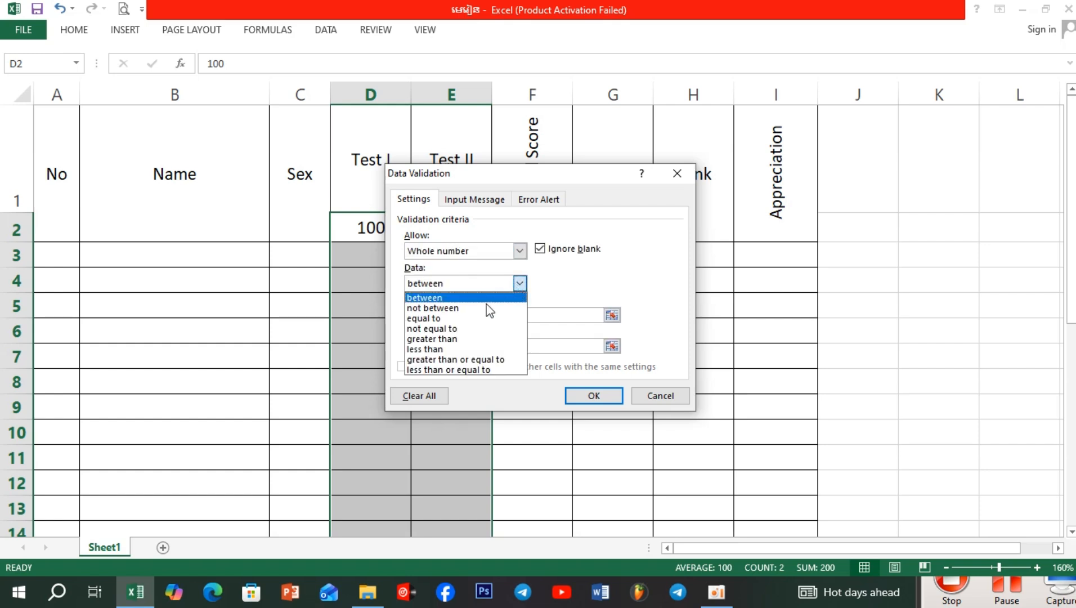
{"action": "left_click", "coordinate": [430, 299]}
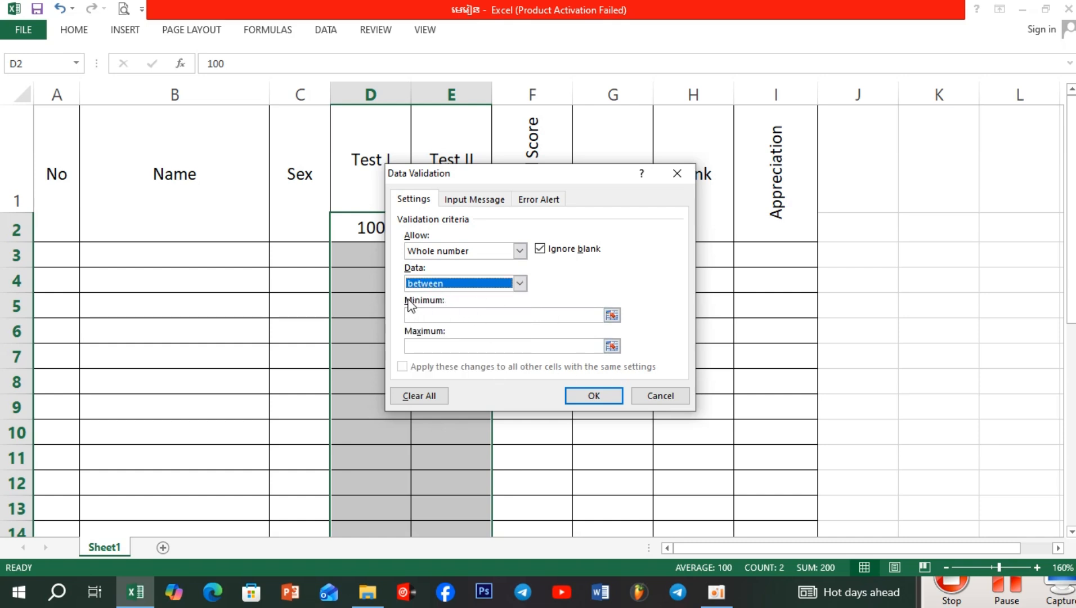
{"action": "left_click", "coordinate": [427, 315]}
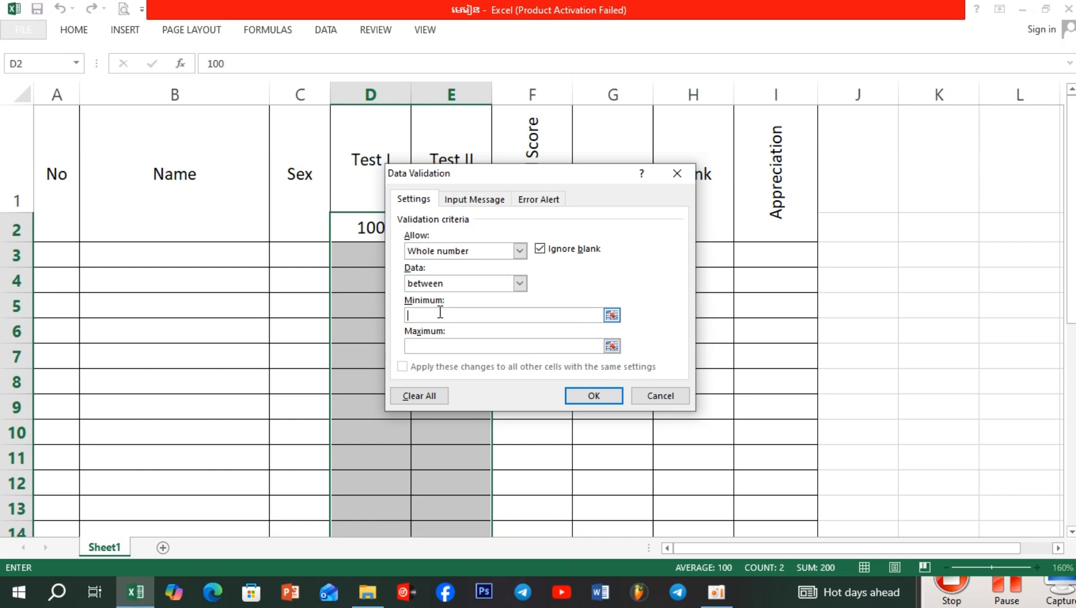
{"action": "type", "text": "0"}
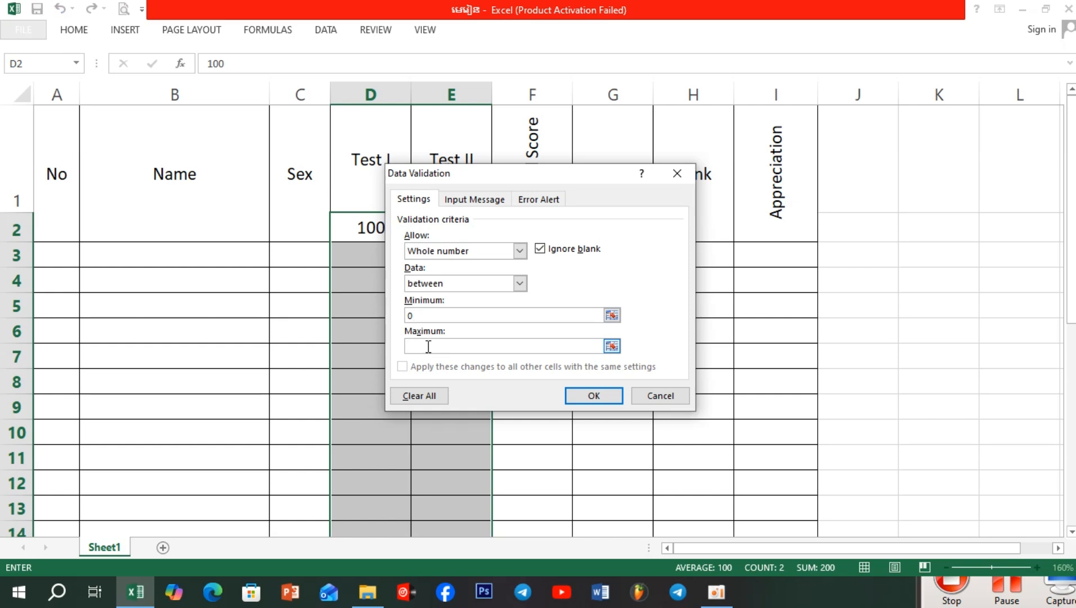
{"action": "type", "text": "100"}
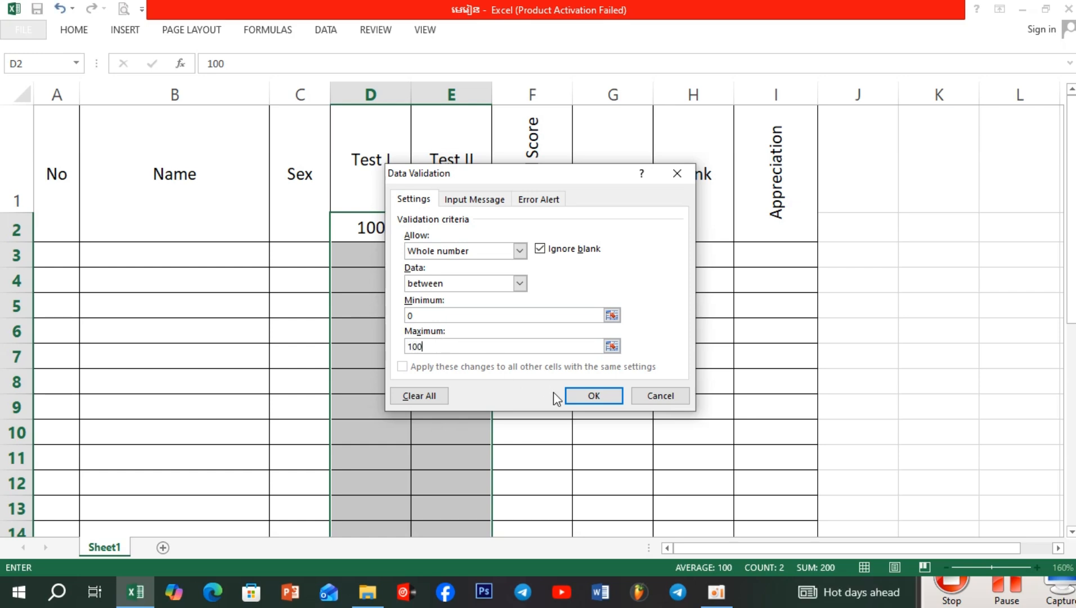
{"action": "left_click", "coordinate": [601, 395]}
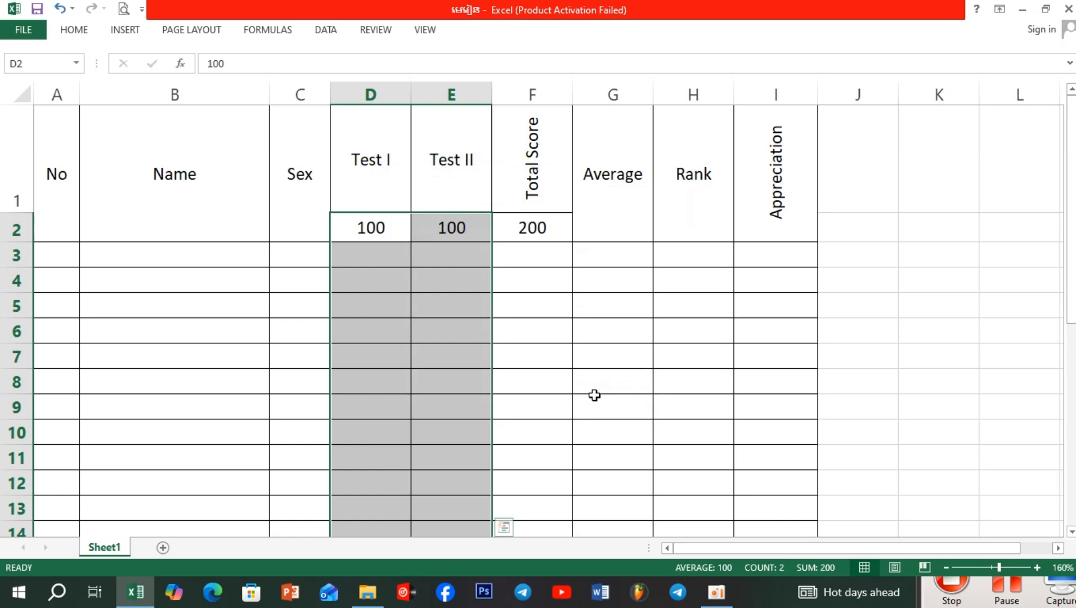
- Try to enter 110 as the first Test I score in D3 to test the validation rule
{"action": "left_click", "coordinate": [553, 348]}
{"action": "left_click", "coordinate": [379, 259]}
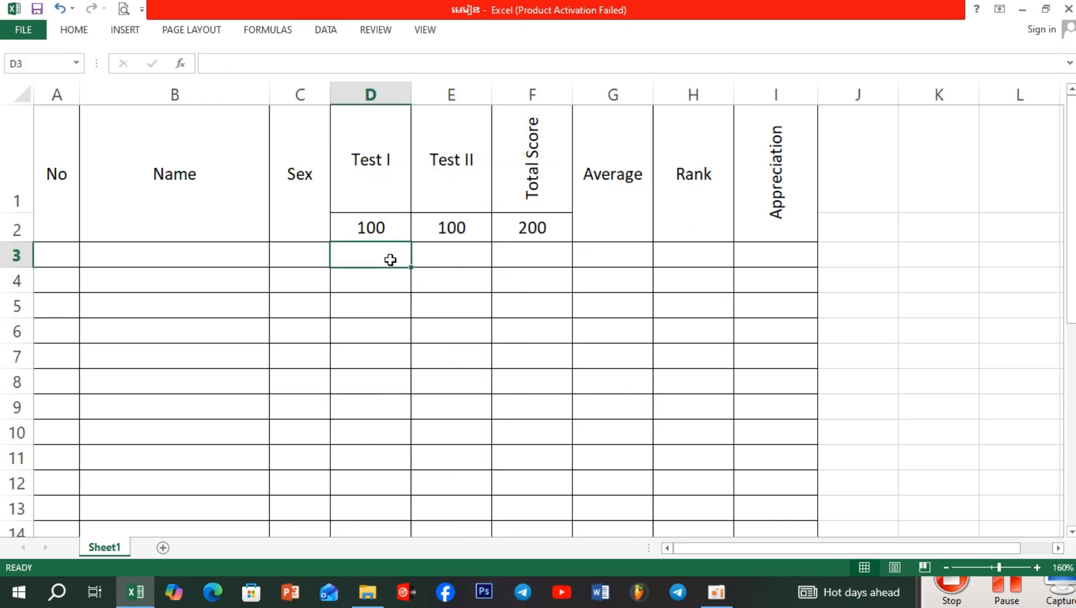
{"action": "type", "text": "1"}
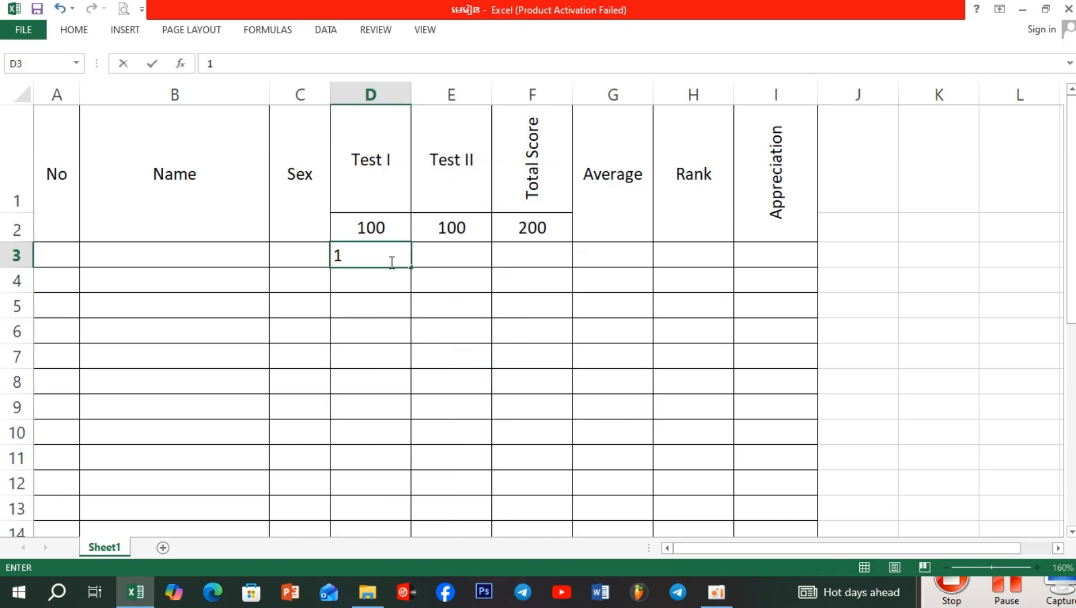
{"action": "type", "text": "10"}
{"action": "key", "text": "Return"}
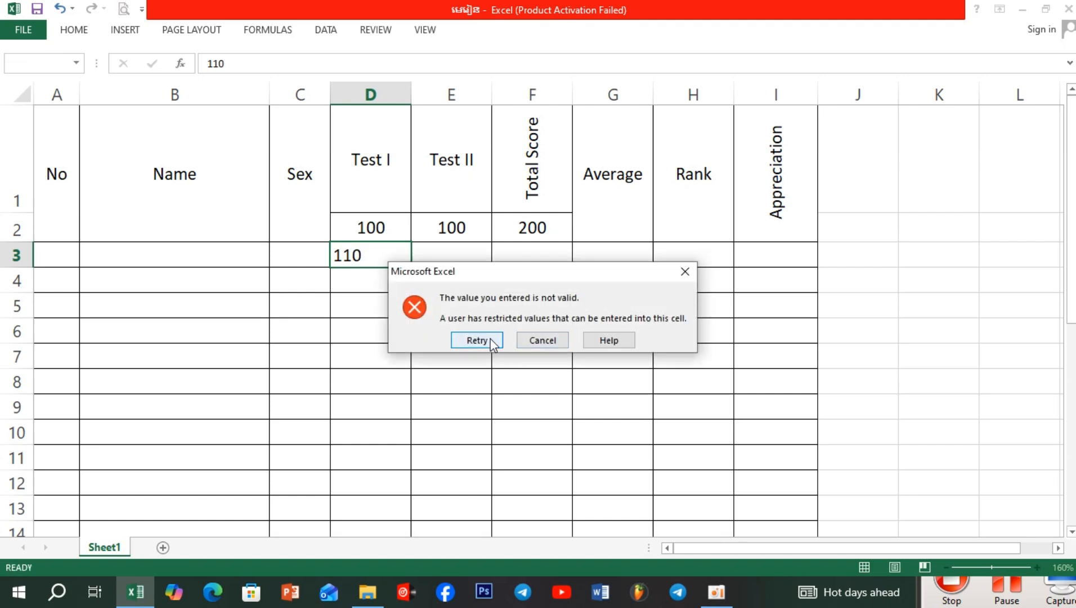
{"action": "left_click", "coordinate": [489, 340]}
{"action": "key", "text": "Return"}
{"action": "left_click", "coordinate": [683, 271]}
{"action": "left_click", "coordinate": [387, 306]}
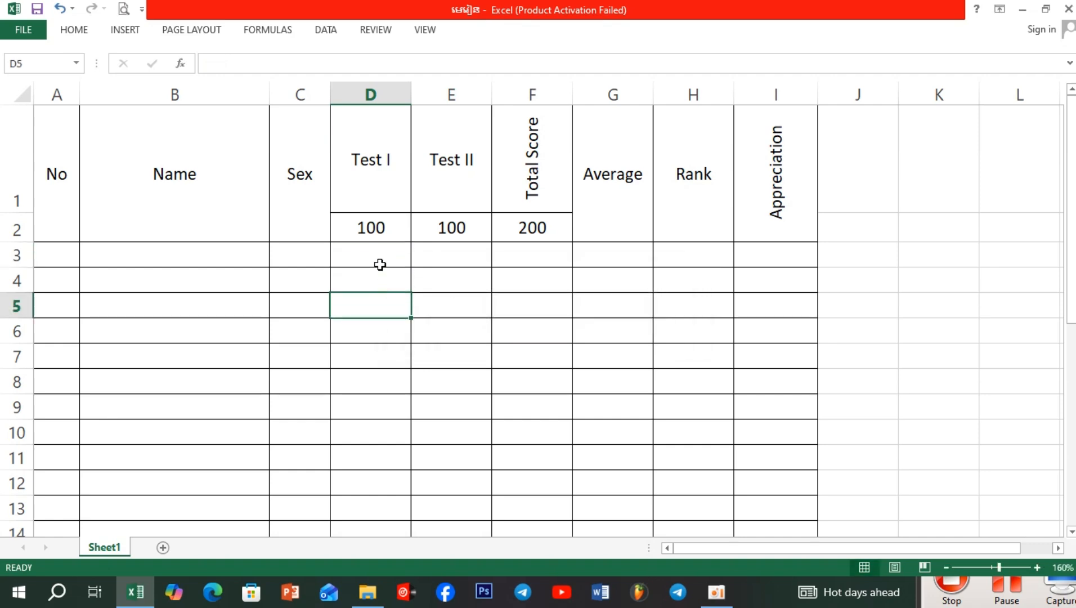
- Enter sample scores in row 3: 90 for Test I and 80 for Test II
{"action": "left_click", "coordinate": [378, 257]}
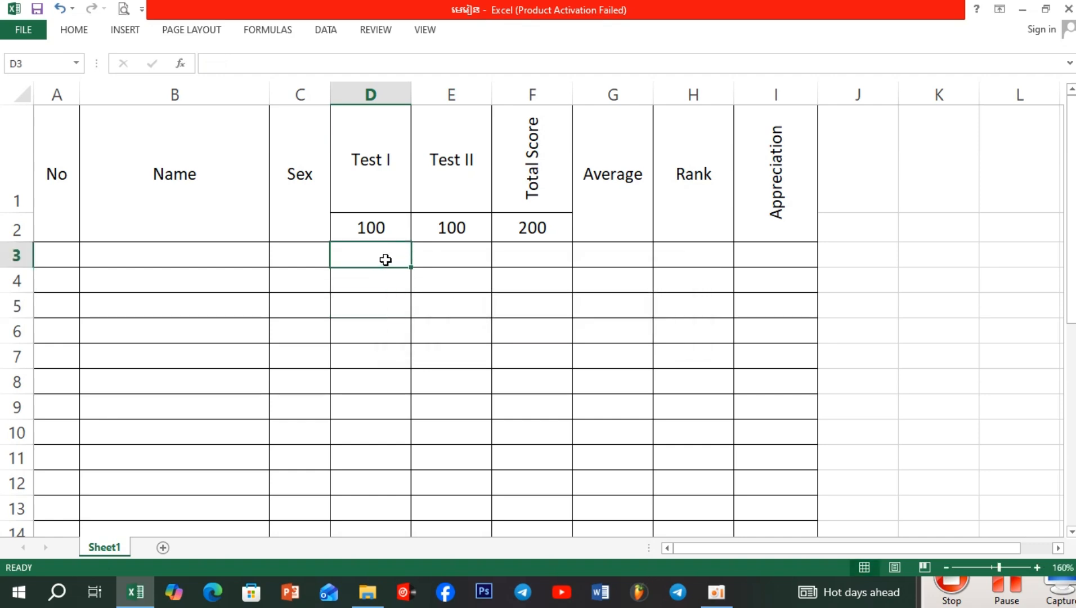
{"action": "type", "text": "90"}
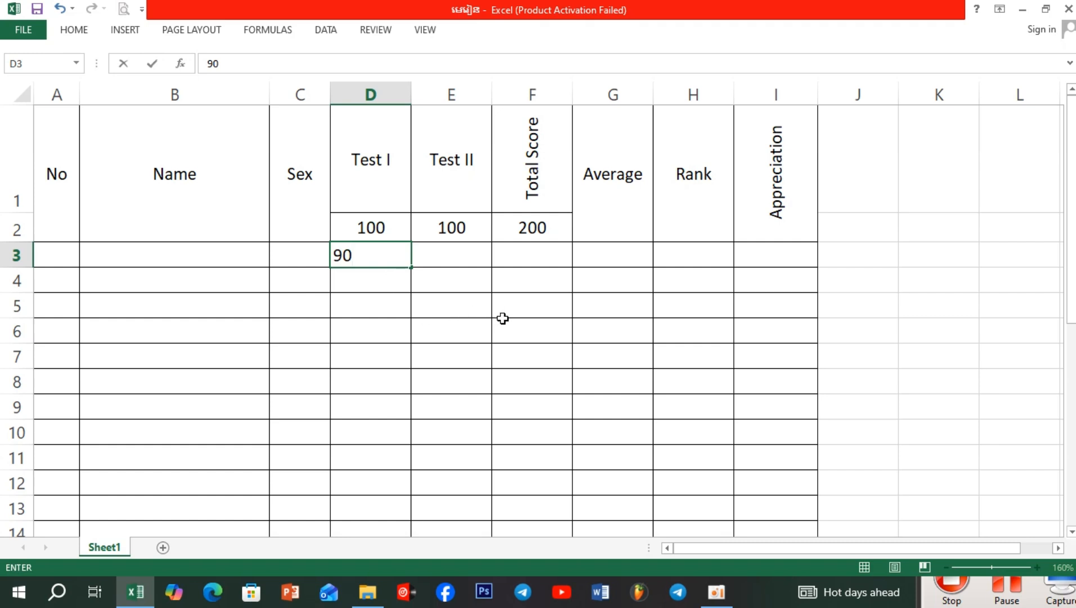
{"action": "key", "text": "Return"}
{"action": "left_click", "coordinate": [456, 353]}
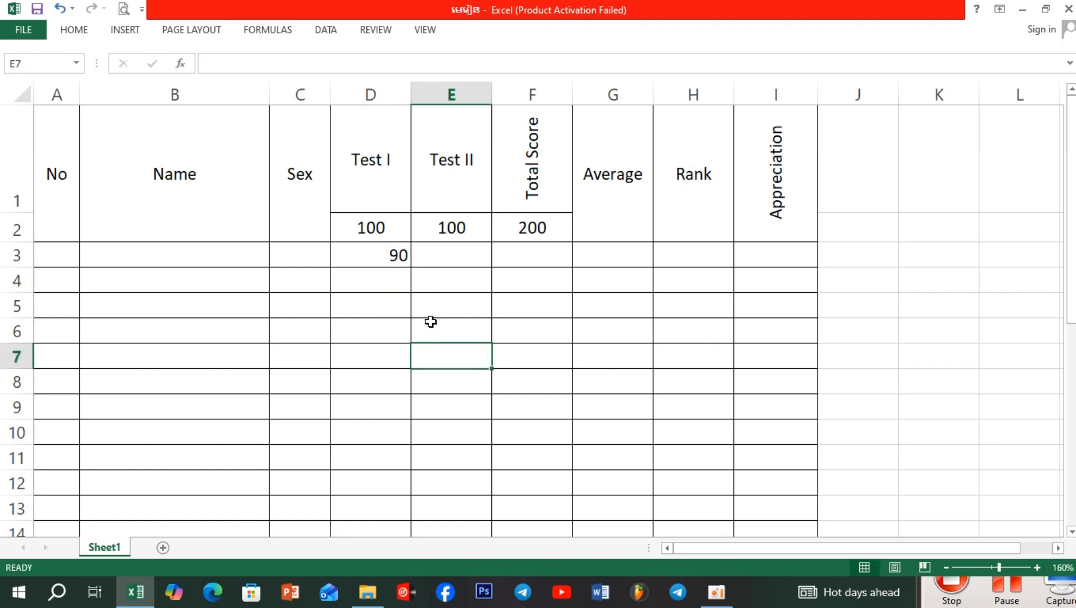
{"action": "left_click", "coordinate": [444, 259]}
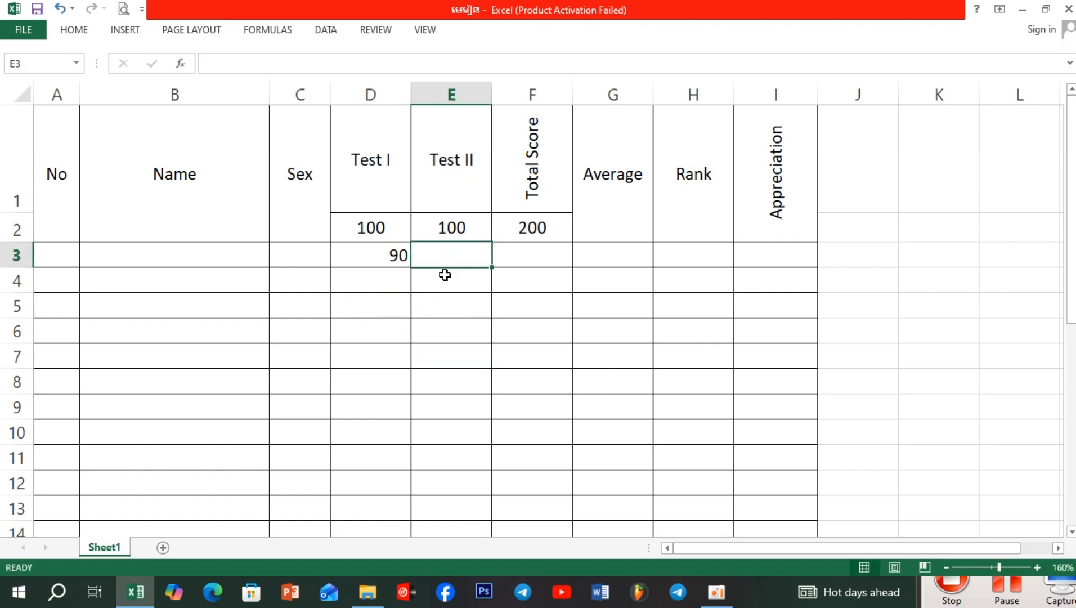
{"action": "type", "text": "80"}
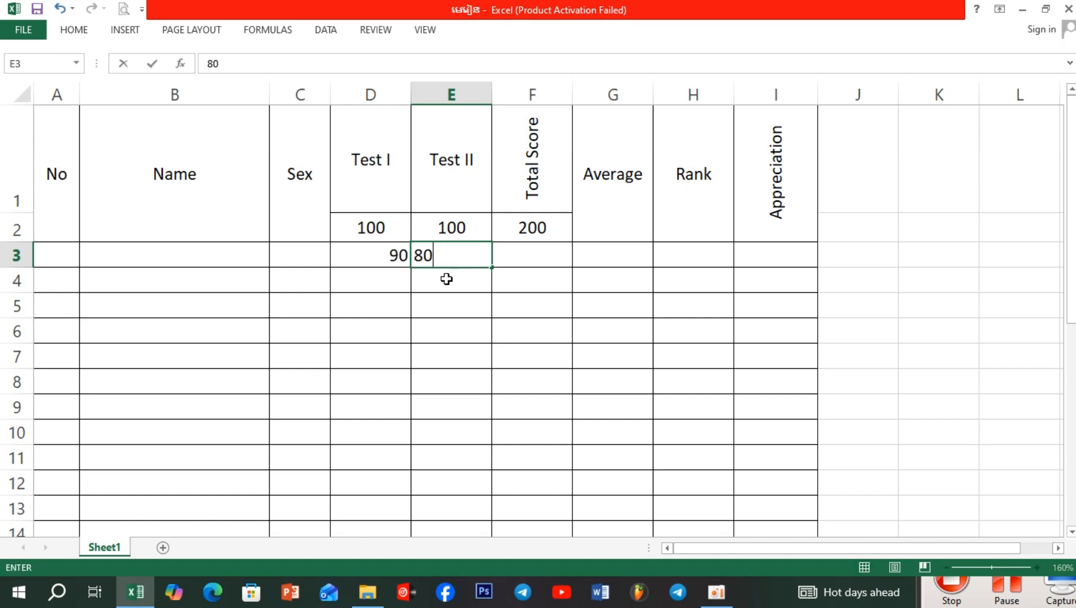
{"action": "key", "text": "Return"}
{"action": "left_click", "coordinate": [467, 322]}
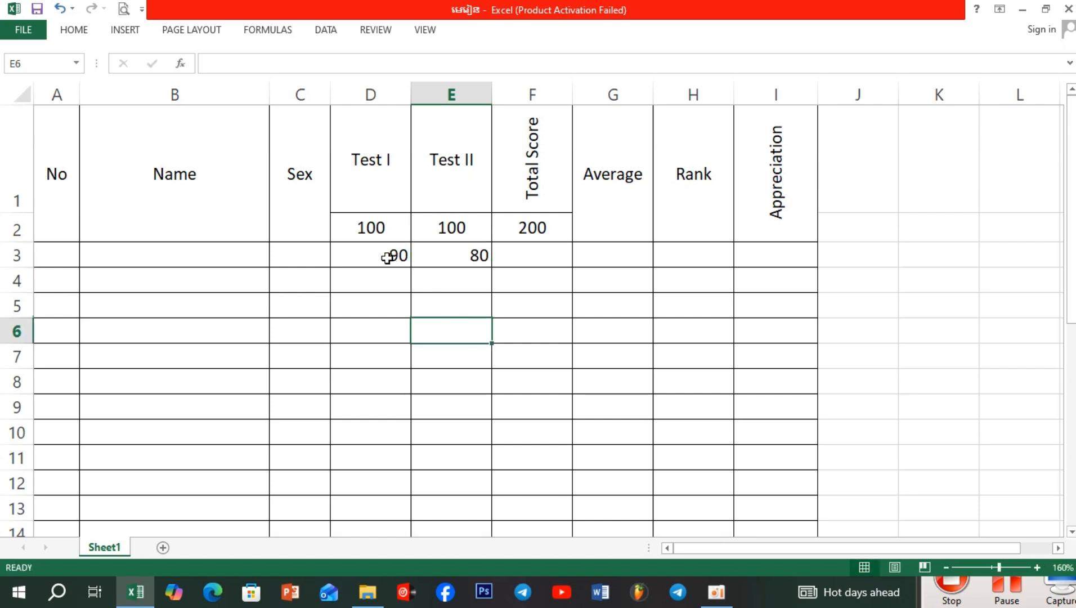
- Delete the sample scores from D3 and E3
{"action": "left_click_drag", "start_coordinate": [390, 256], "coordinate": [455, 252]}
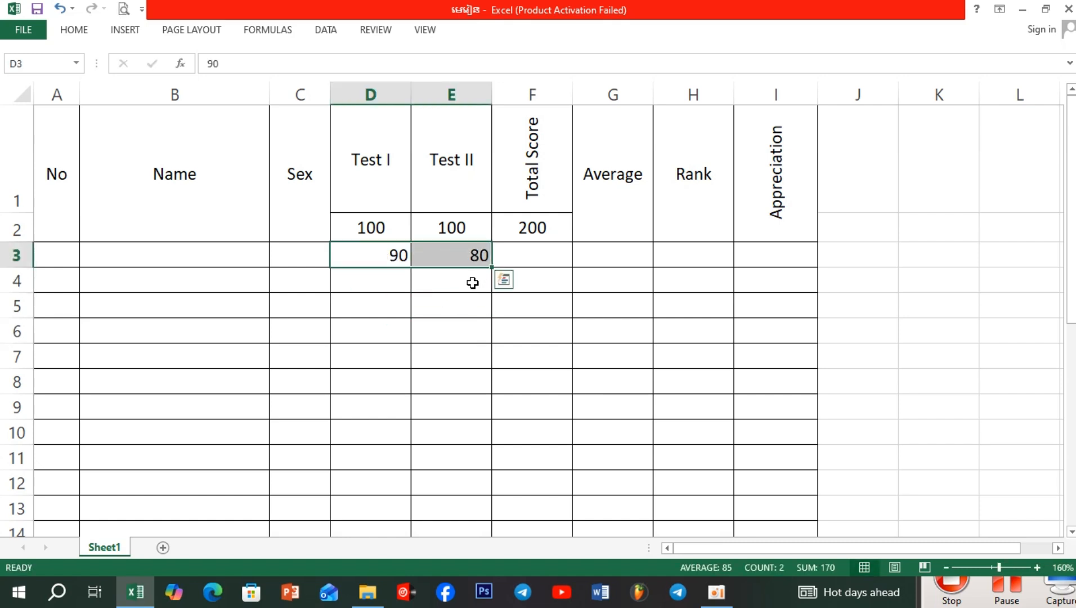
{"action": "key", "text": "Delete"}
{"action": "left_click", "coordinate": [460, 305]}
- Restrict the Total Score cells from F2 downward to whole numbers between 0 and 200 with data validation
{"action": "left_click", "coordinate": [538, 297]}
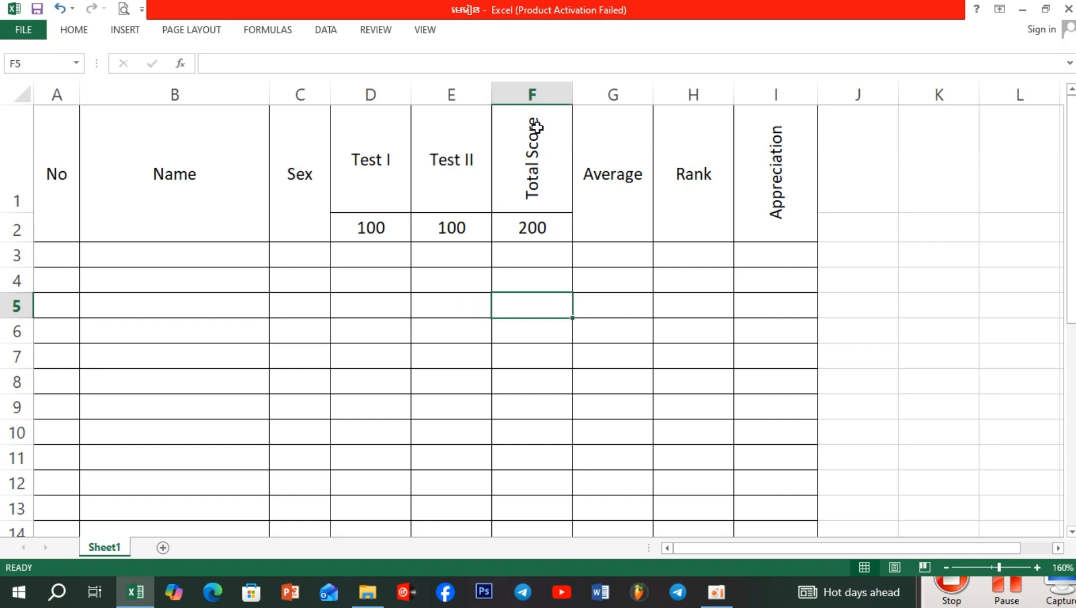
{"action": "left_click", "coordinate": [530, 270]}
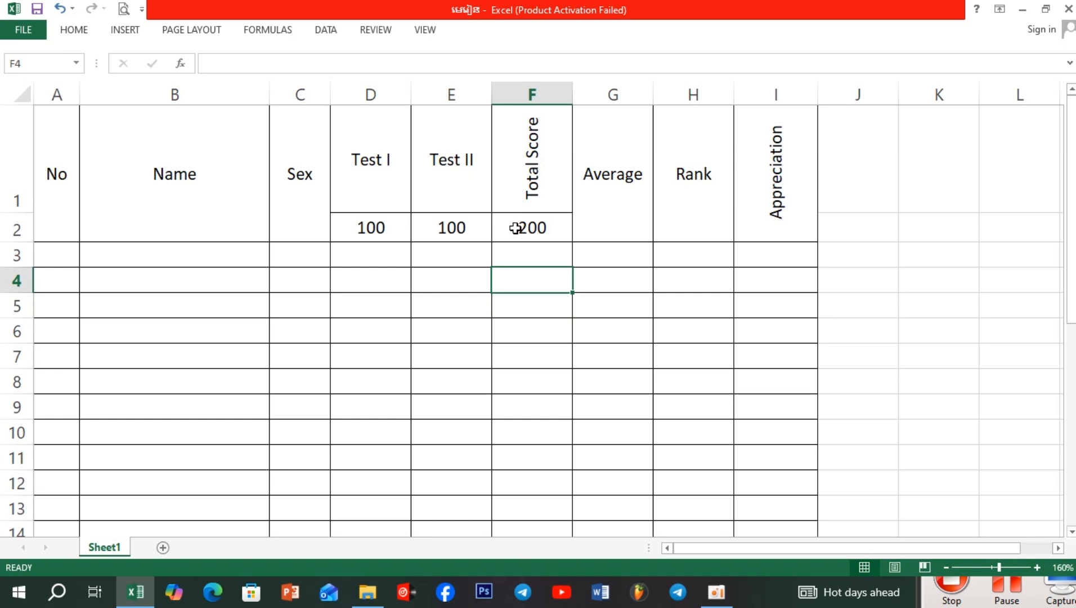
{"action": "left_click_drag", "start_coordinate": [515, 228], "coordinate": [547, 493]}
{"action": "scroll", "coordinate": [549, 311], "scroll_direction": "up", "scroll_amount": 6}
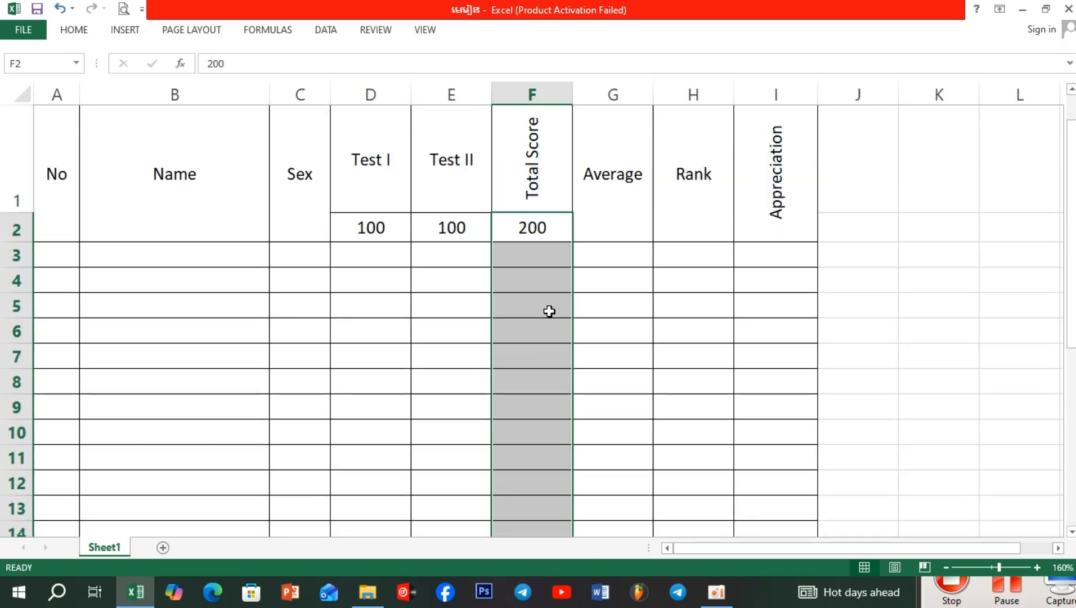
{"action": "left_click", "coordinate": [326, 33]}
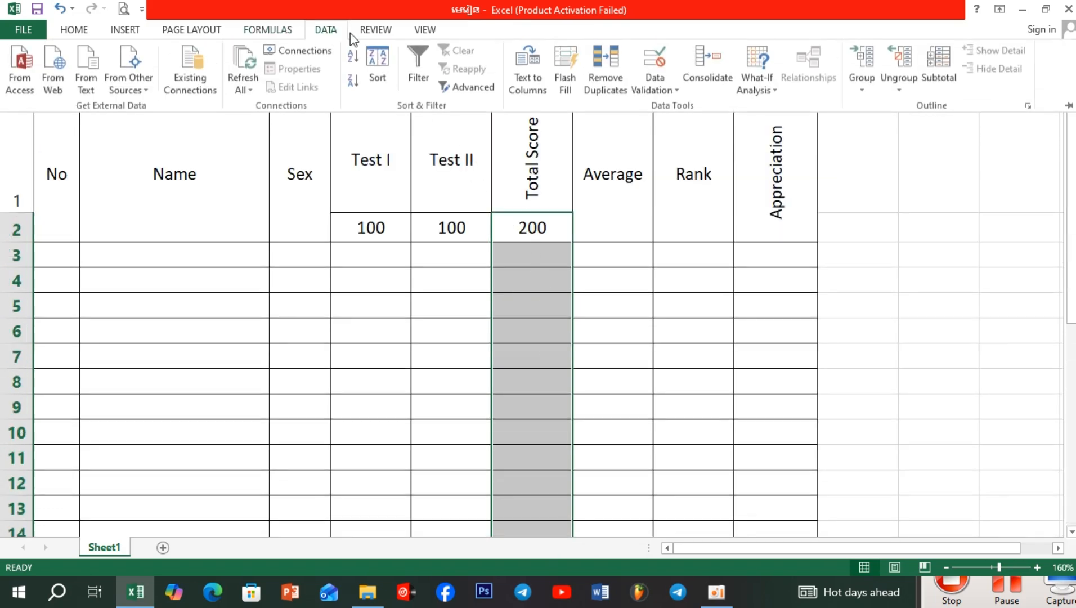
{"action": "left_click", "coordinate": [672, 89]}
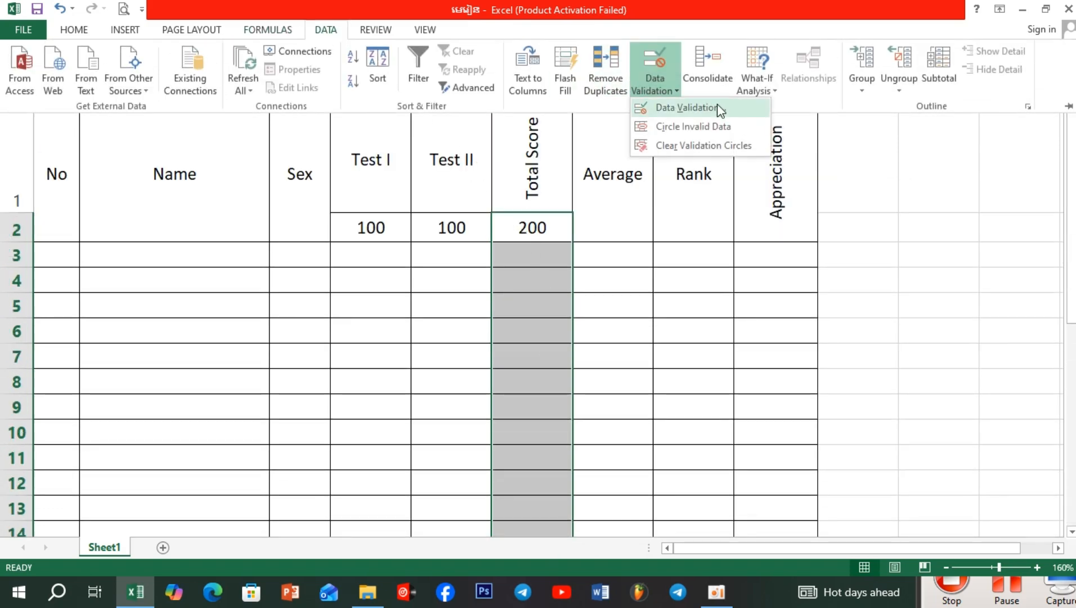
{"action": "left_click", "coordinate": [693, 112]}
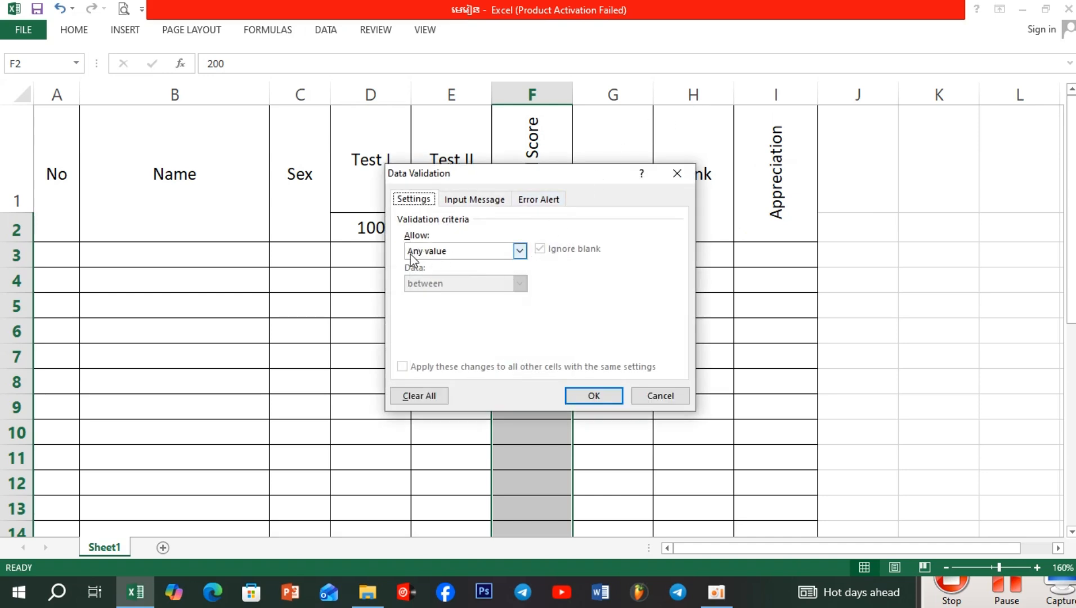
{"action": "left_click", "coordinate": [519, 252]}
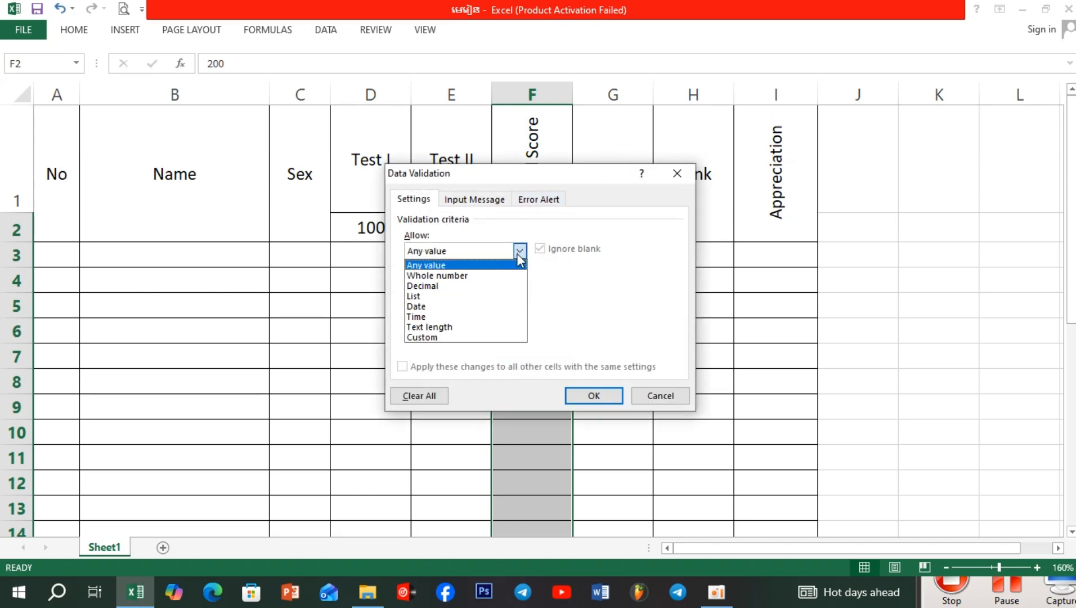
{"action": "left_click", "coordinate": [459, 275]}
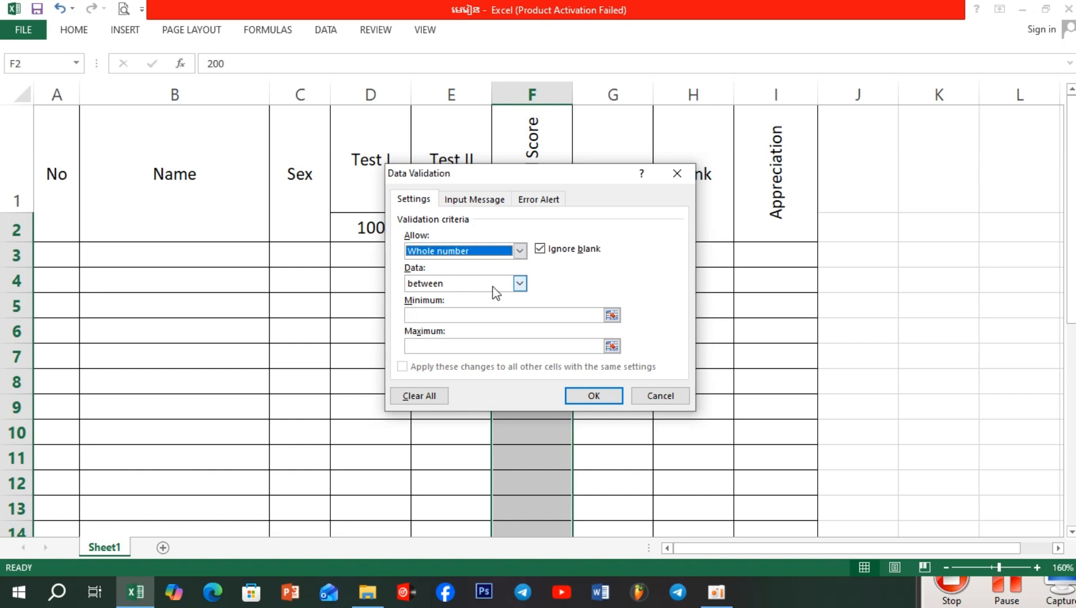
{"action": "left_click", "coordinate": [519, 283]}
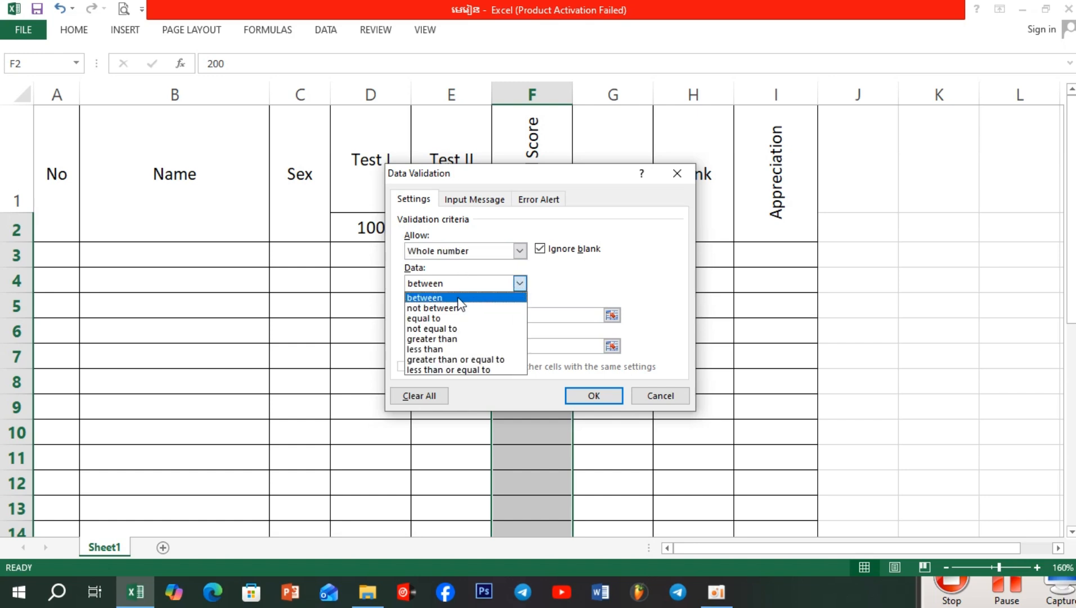
{"action": "left_click", "coordinate": [457, 296]}
{"action": "left_click", "coordinate": [447, 314]}
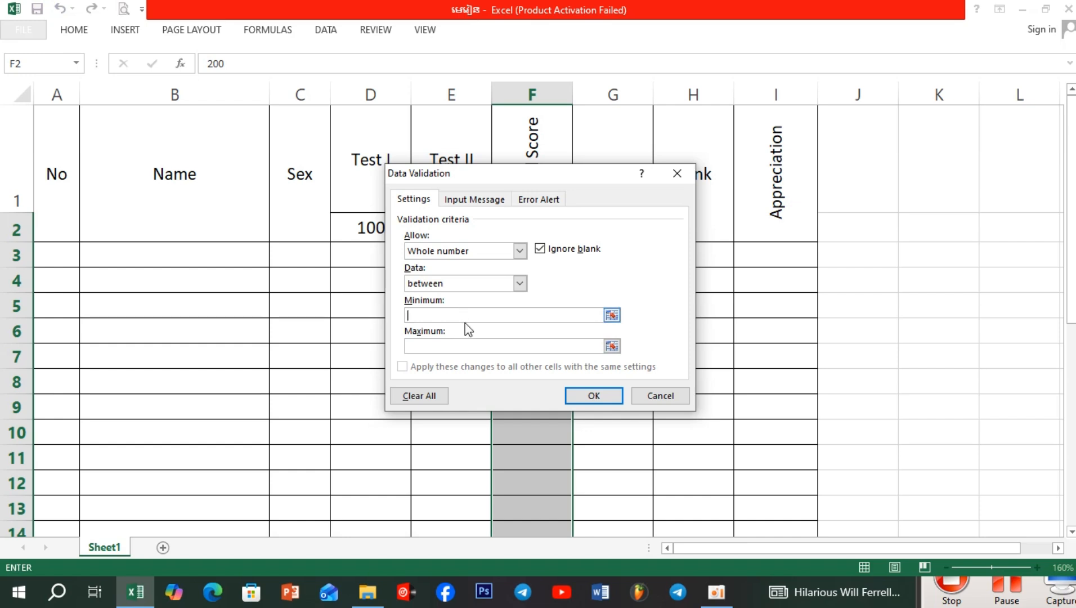
{"action": "type", "text": "0"}
{"action": "type", "text": "200"}
{"action": "left_click", "coordinate": [600, 397]}
- Try to enter 202 as the first Total Score in F3 to test the validation rule, and dismiss the attempt
{"action": "left_click", "coordinate": [606, 322]}
{"action": "left_click", "coordinate": [530, 256]}
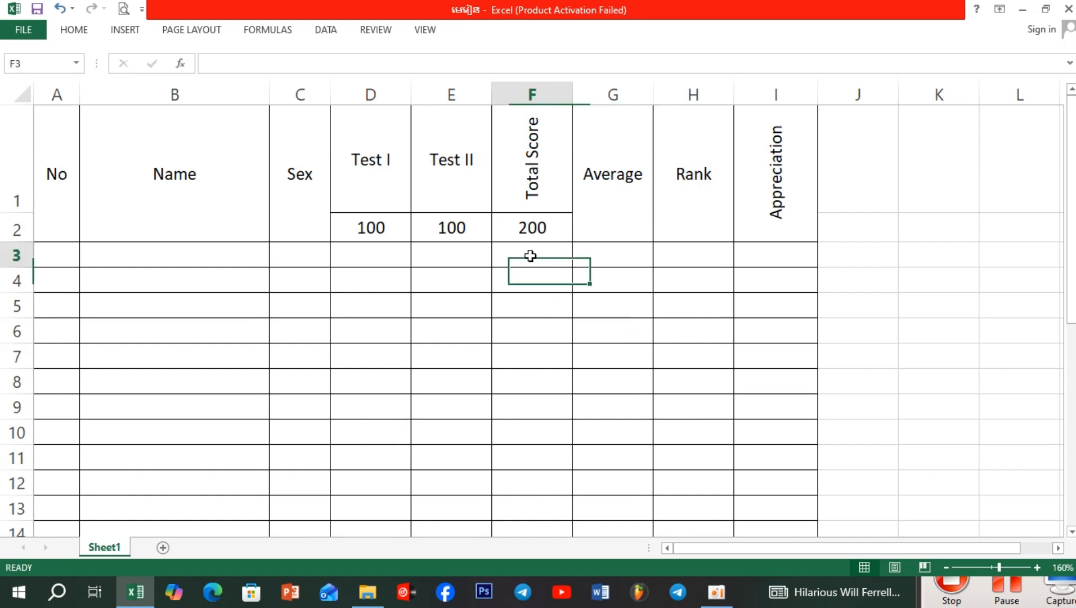
{"action": "type", "text": "2"}
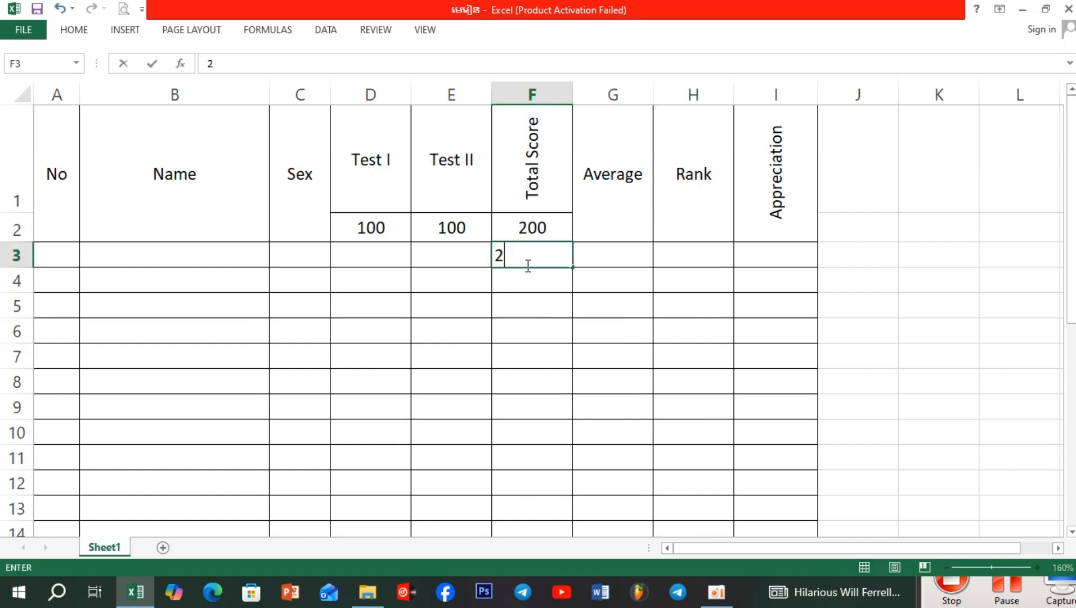
{"action": "type", "text": "02"}
{"action": "key", "text": "Return"}
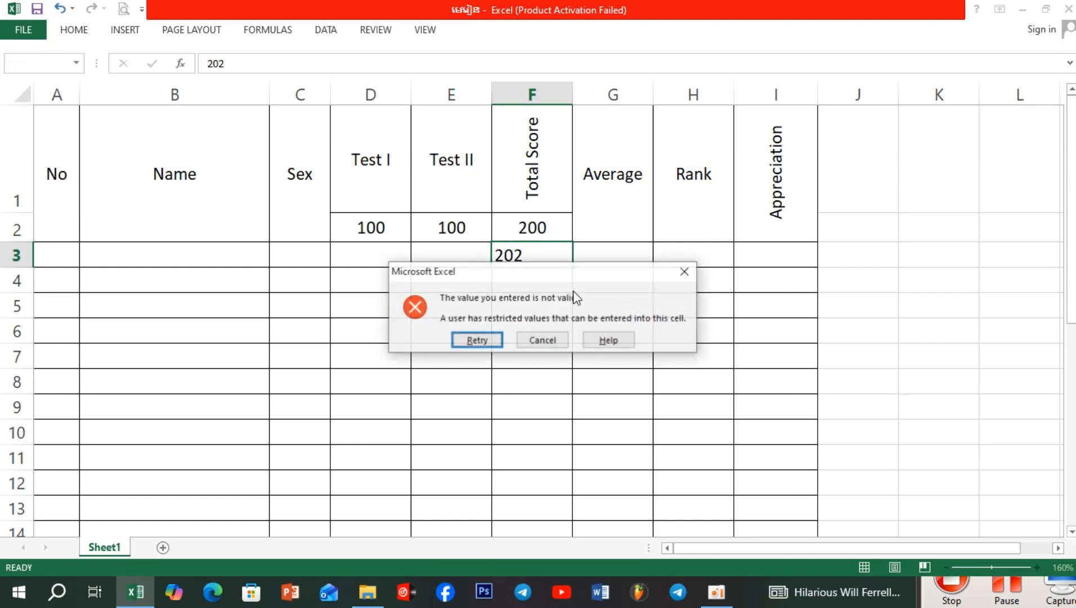
{"action": "left_click", "coordinate": [480, 337]}
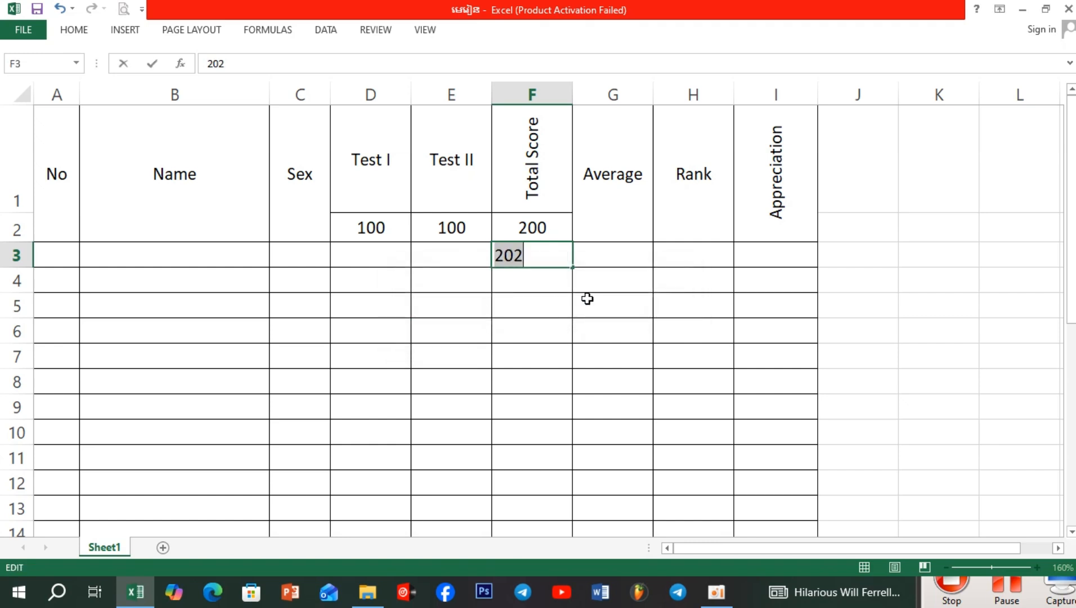
{"action": "key", "text": "Return"}
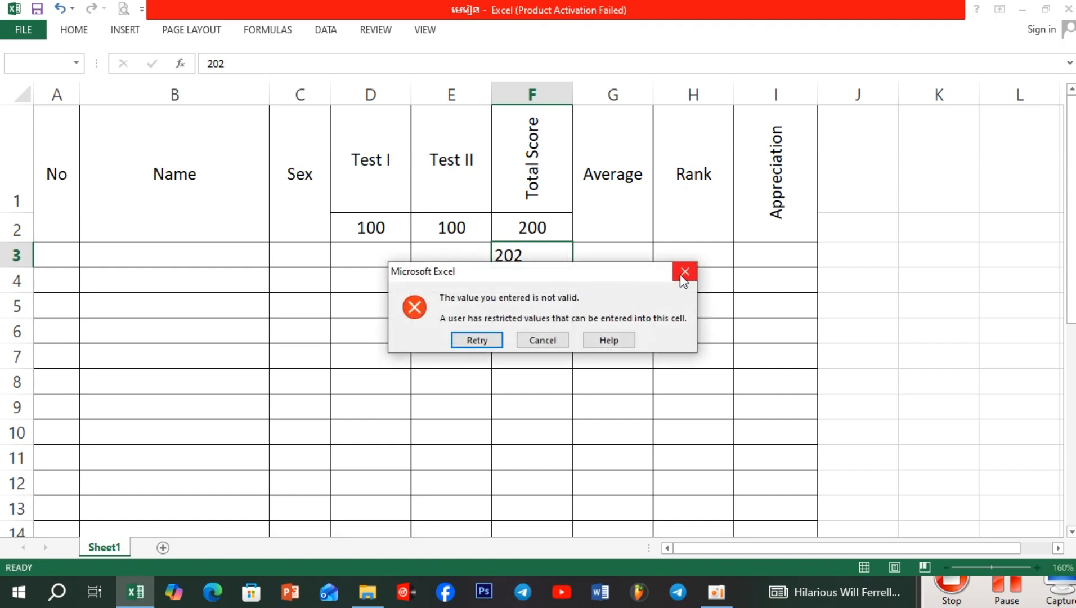
{"action": "left_click", "coordinate": [683, 272]}
{"action": "left_click", "coordinate": [532, 297]}
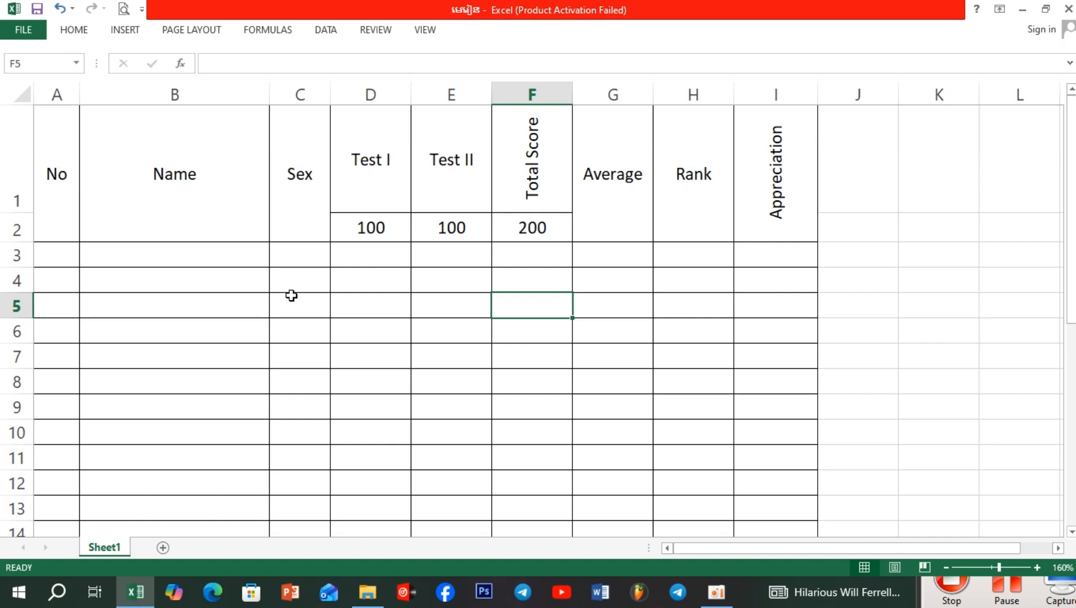
{"action": "left_click", "coordinate": [298, 254]}
{"action": "left_click", "coordinate": [385, 296]}
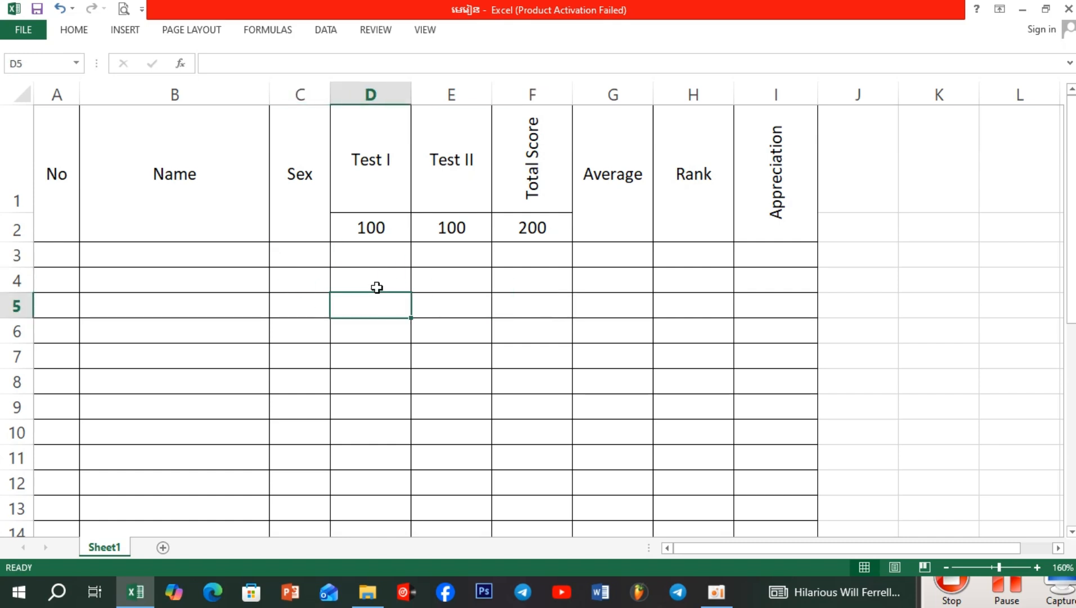
{"action": "left_click", "coordinate": [373, 281]}
{"action": "left_click", "coordinate": [450, 284]}
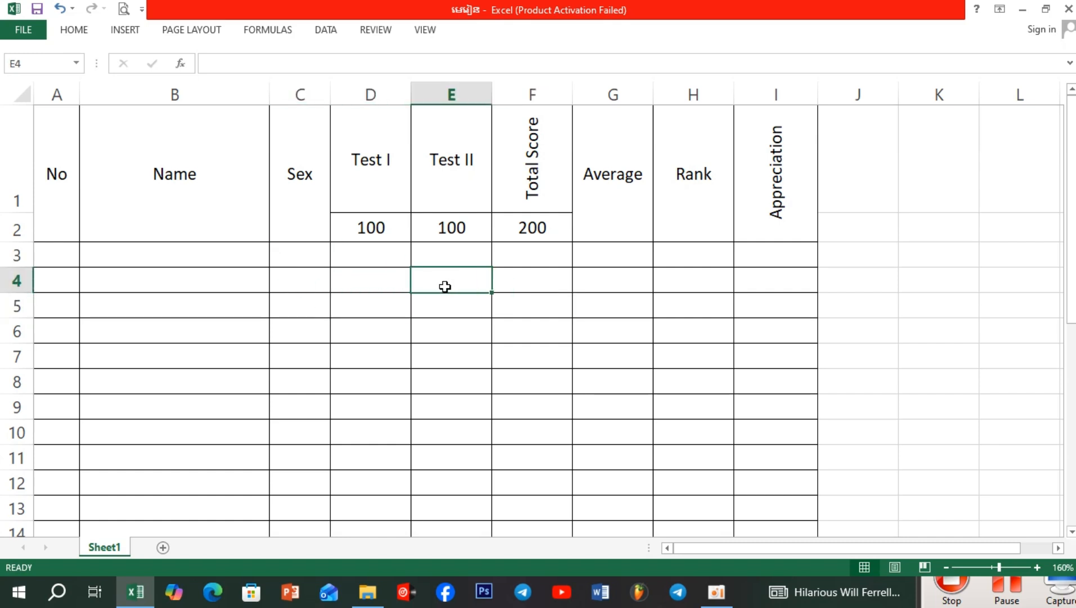
{"action": "left_click", "coordinate": [369, 307]}
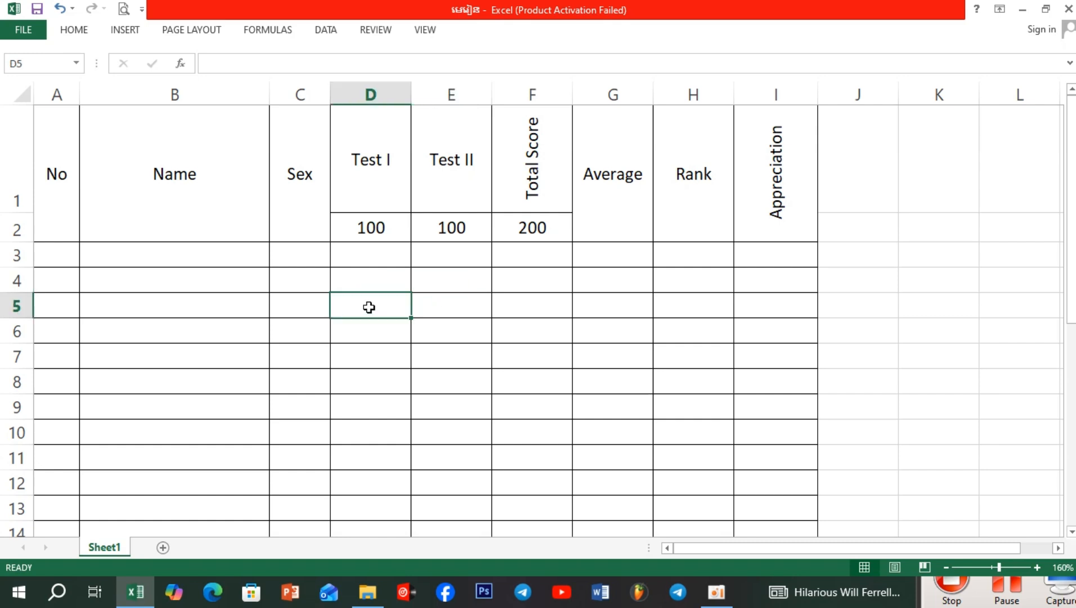
{"action": "left_click", "coordinate": [436, 306]}
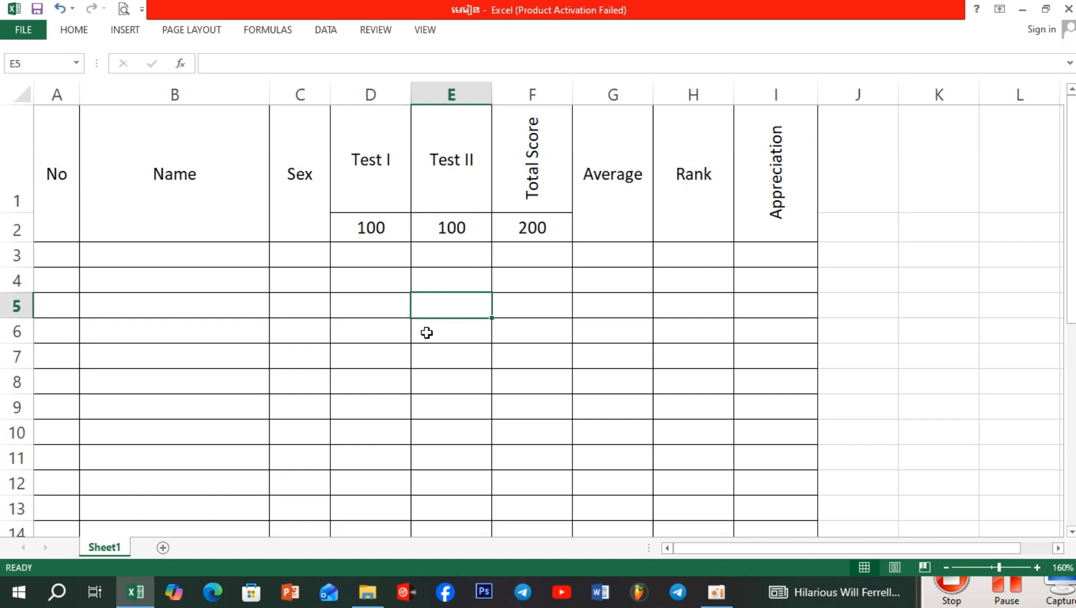
{"action": "left_click", "coordinate": [426, 333]}
{"action": "left_click", "coordinate": [391, 332]}
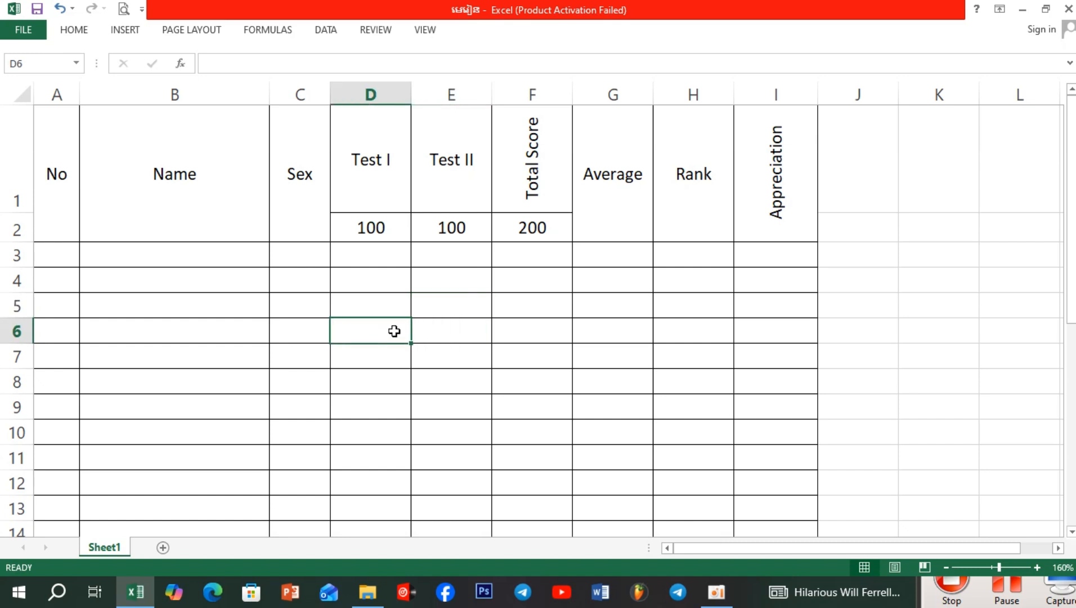
{"action": "left_click", "coordinate": [940, 591]}
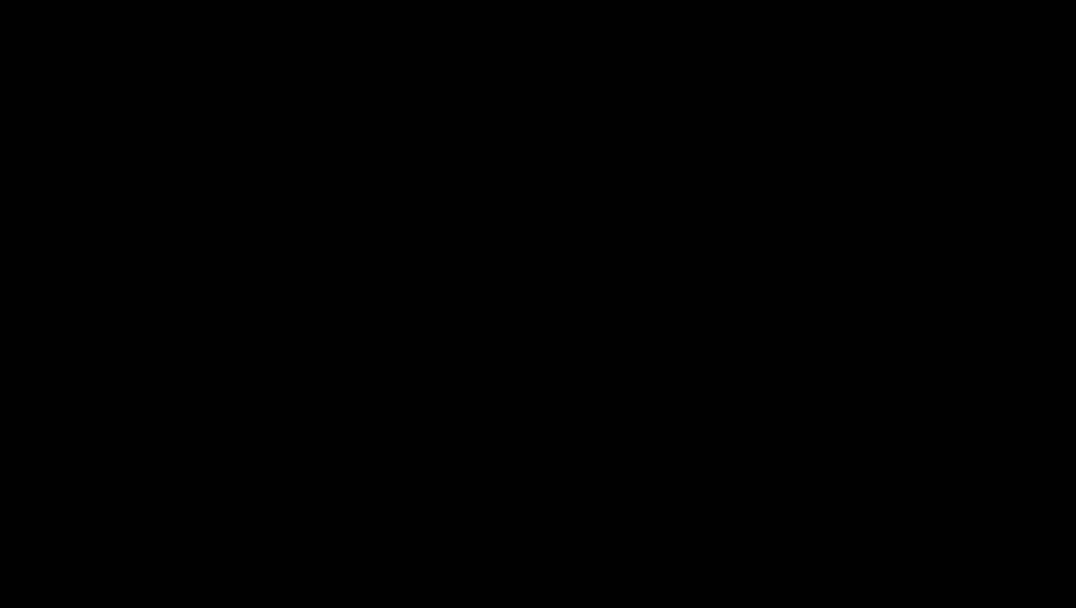